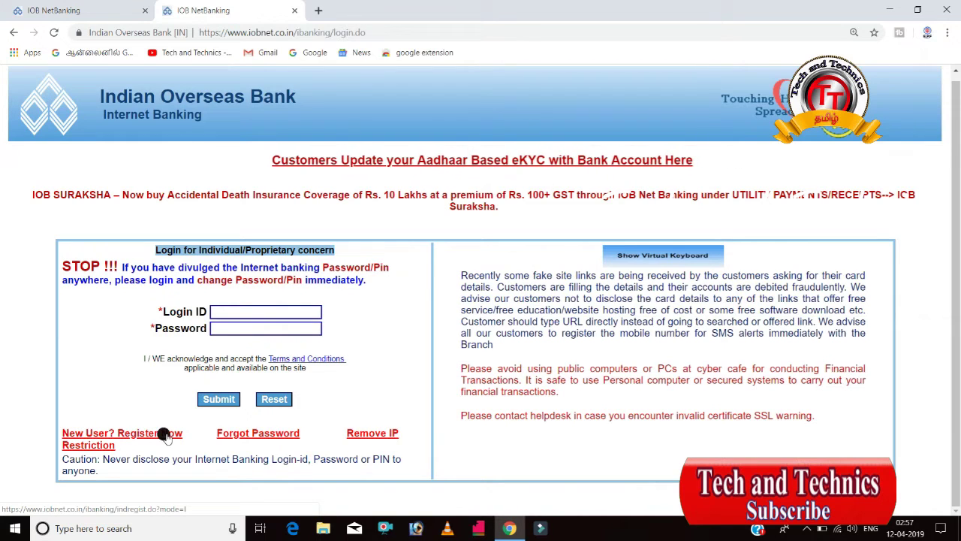
# - Open the new user Individual Registration form and place the cursor in the Login ID box
pyautogui.click(97, 433)
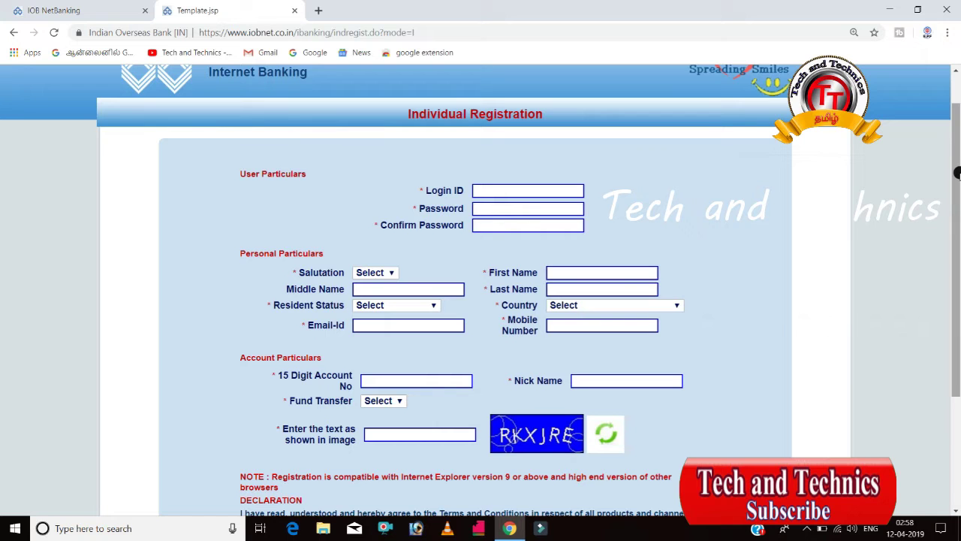
pyautogui.moveTo(957, 146); pyautogui.dragTo(946, 188)
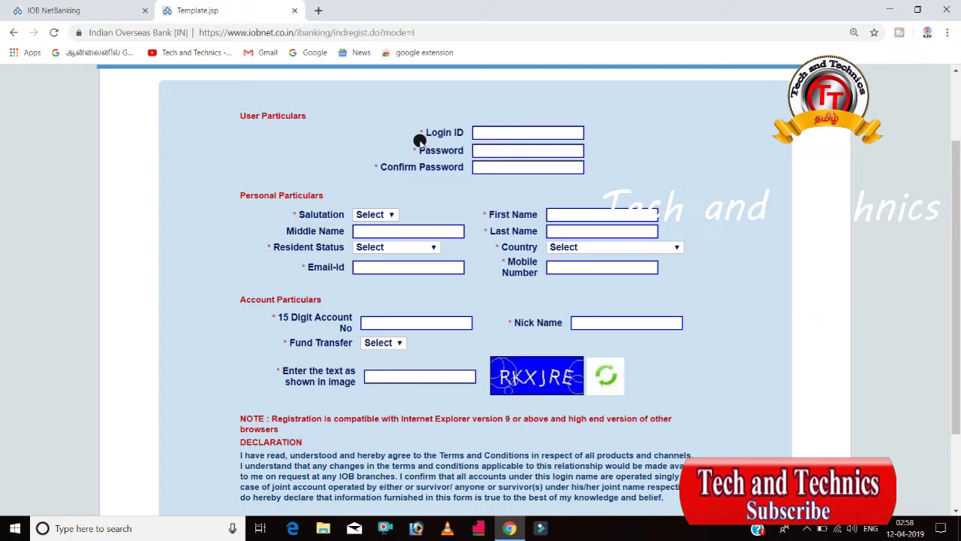
pyautogui.click(501, 132)
# - Enter the chosen alphanumeric login ID in the Login ID box of the user particulars
pyautogui.write('panneer1520')
pyautogui.doubleClick(496, 128)
pyautogui.click(473, 132)
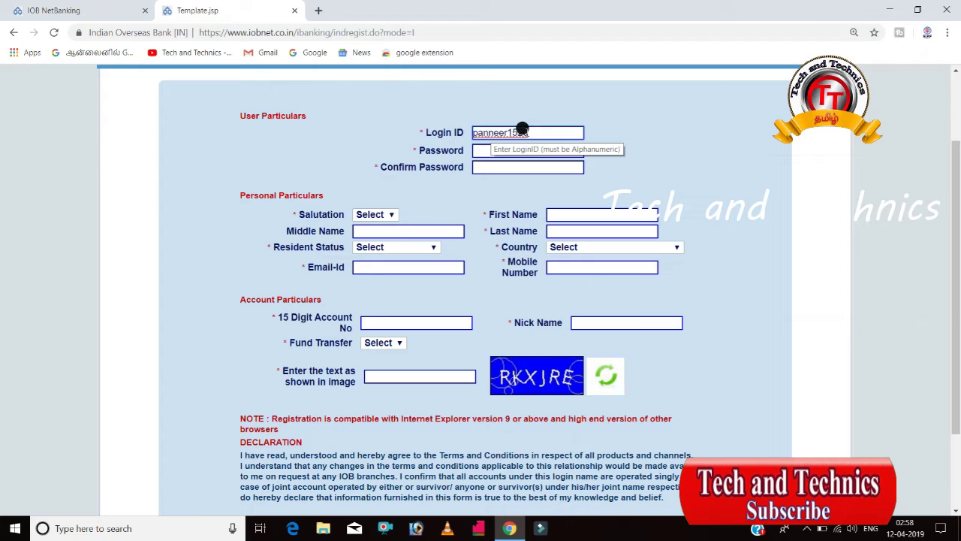
pyautogui.doubleClick(527, 132)
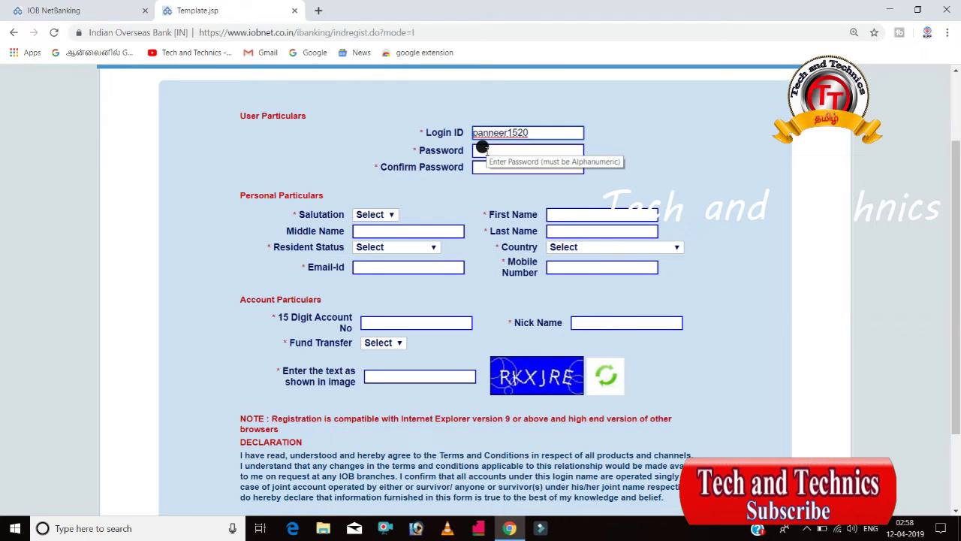
pyautogui.click(482, 149)
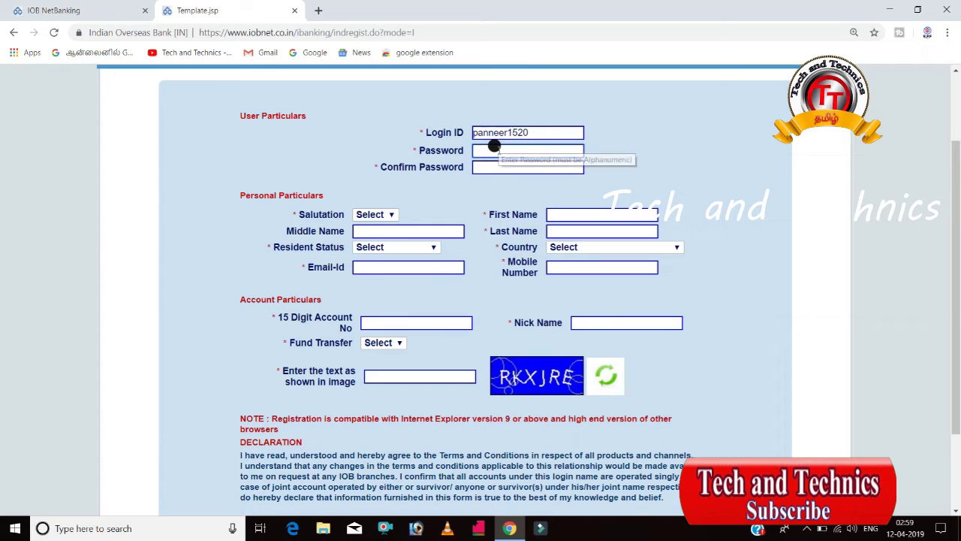
pyautogui.click(494, 147)
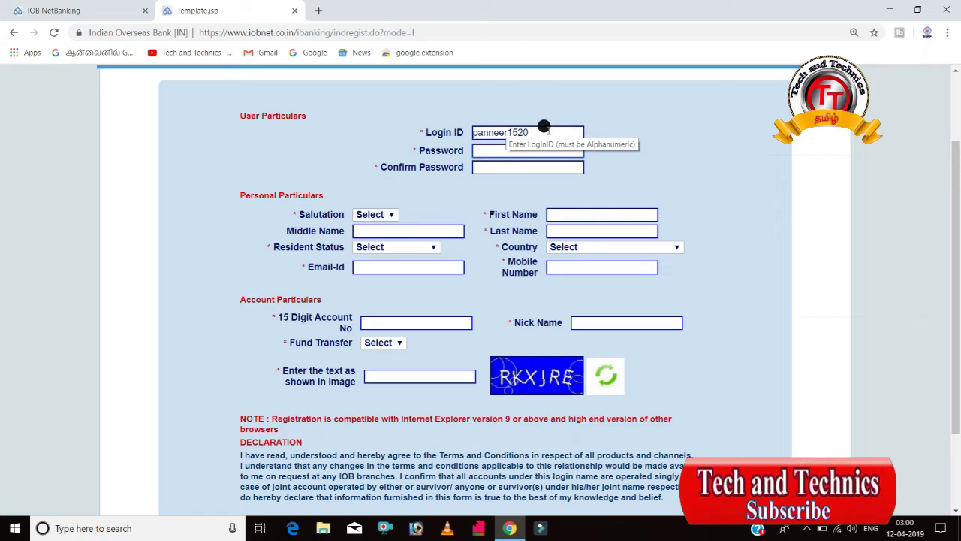
pyautogui.click(474, 150)
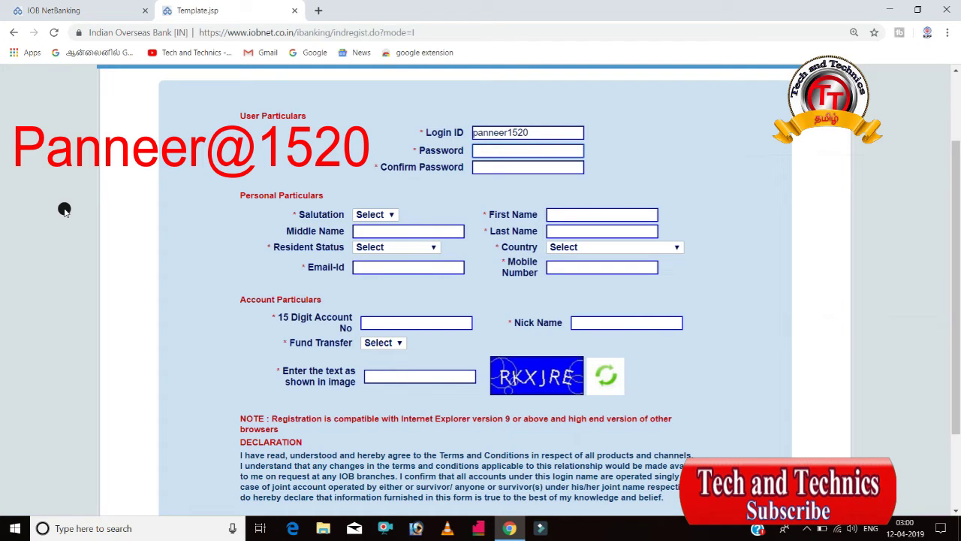
# - Enter the new account password in both Password and Confirm Password fields
pyautogui.click(482, 150)
pyautogui.click(486, 165)
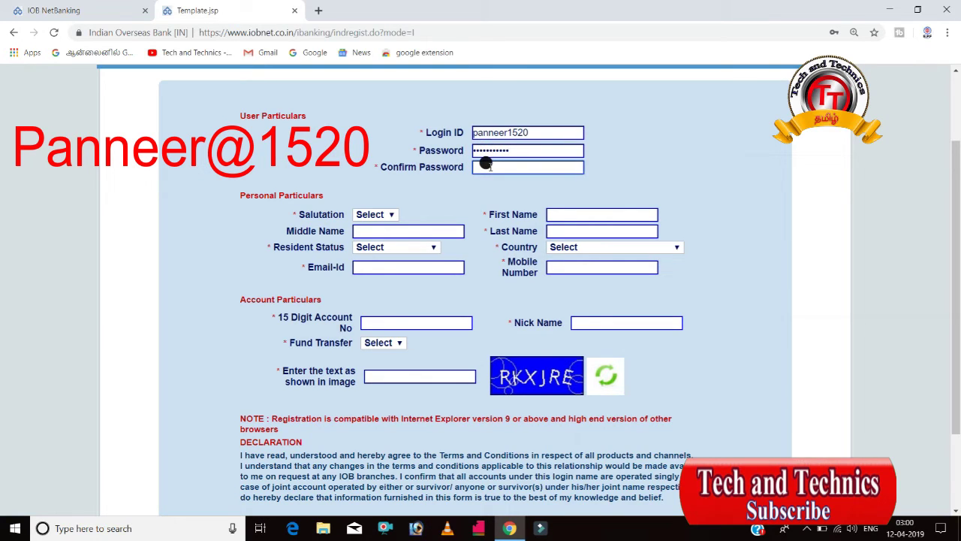
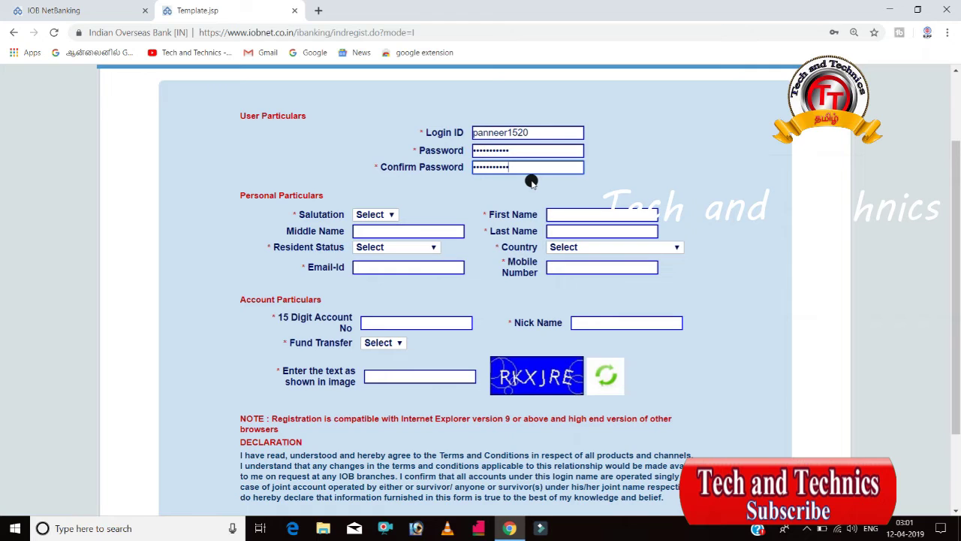
pyautogui.click(387, 216)
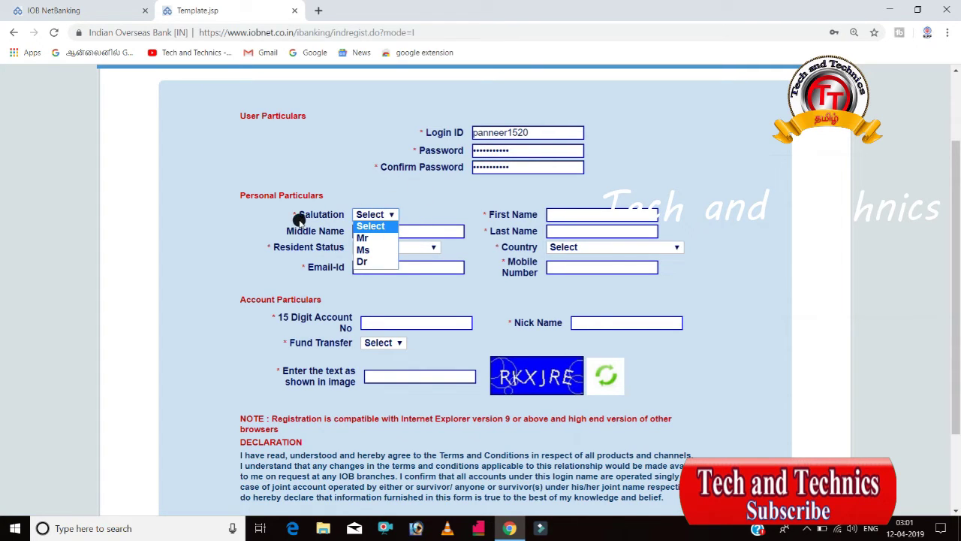
# - Set salutation Mr, enter the user's first and last name, and choose Resident Indian status
pyautogui.click(366, 239)
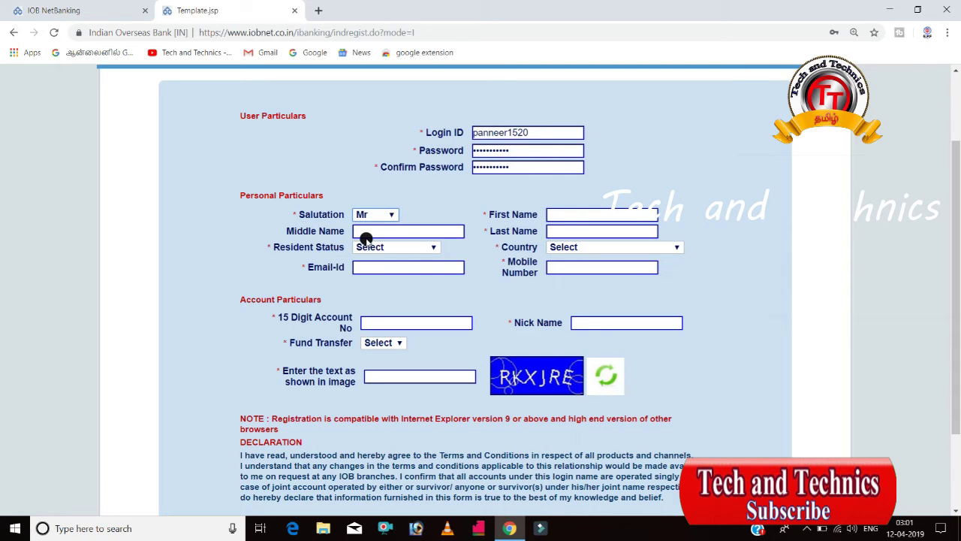
pyautogui.click(567, 212)
pyautogui.write('panneer')
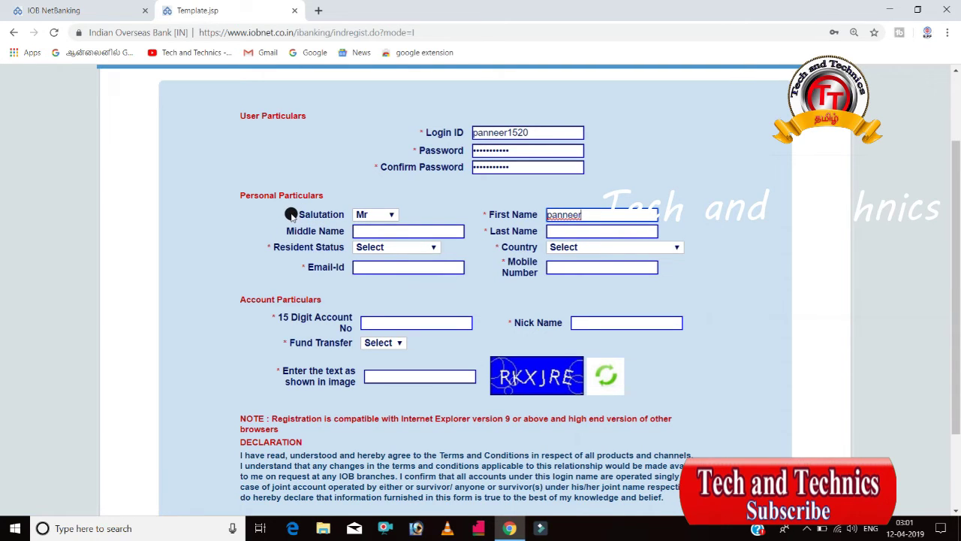
pyautogui.hotkey('ctrl', '+')
pyautogui.hotkey('ctrl', '+')
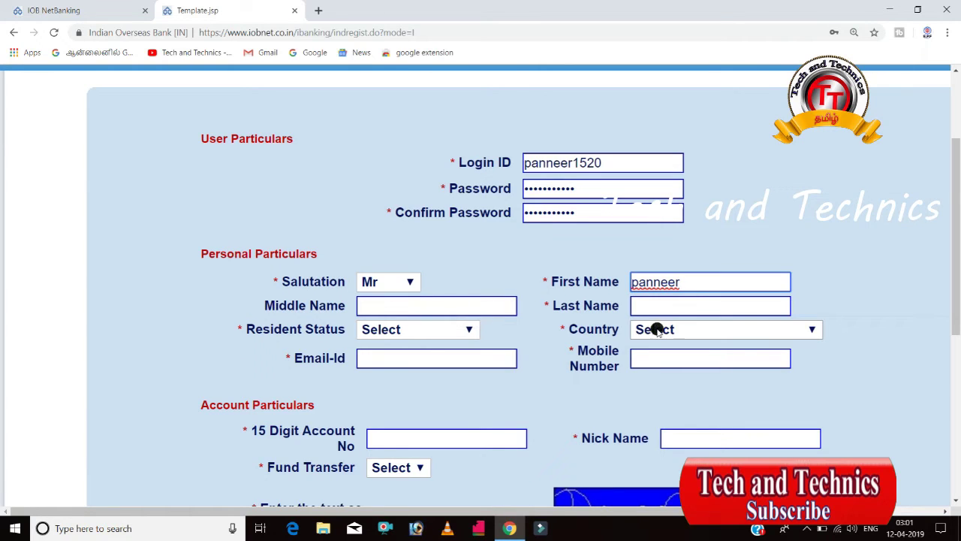
pyautogui.click(655, 302)
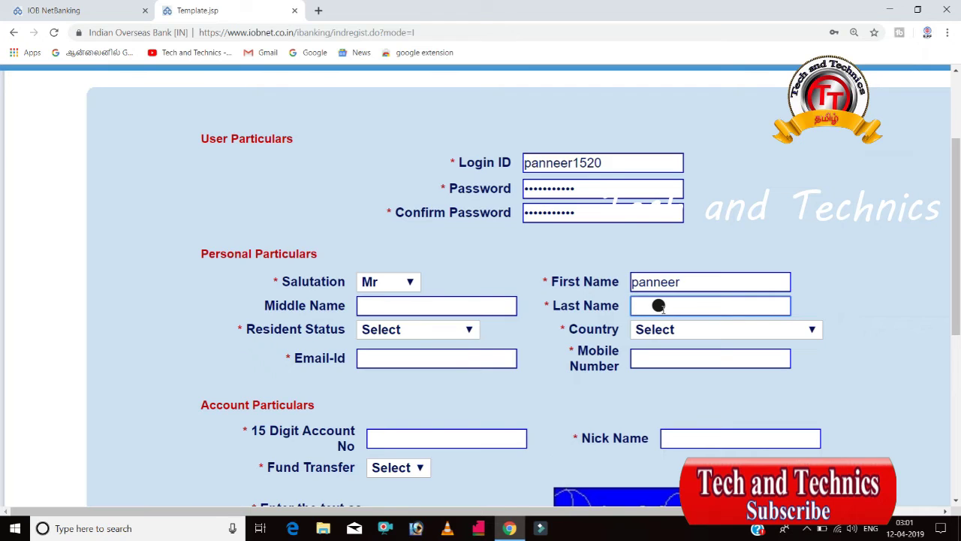
pyautogui.write('m')
pyautogui.click(439, 331)
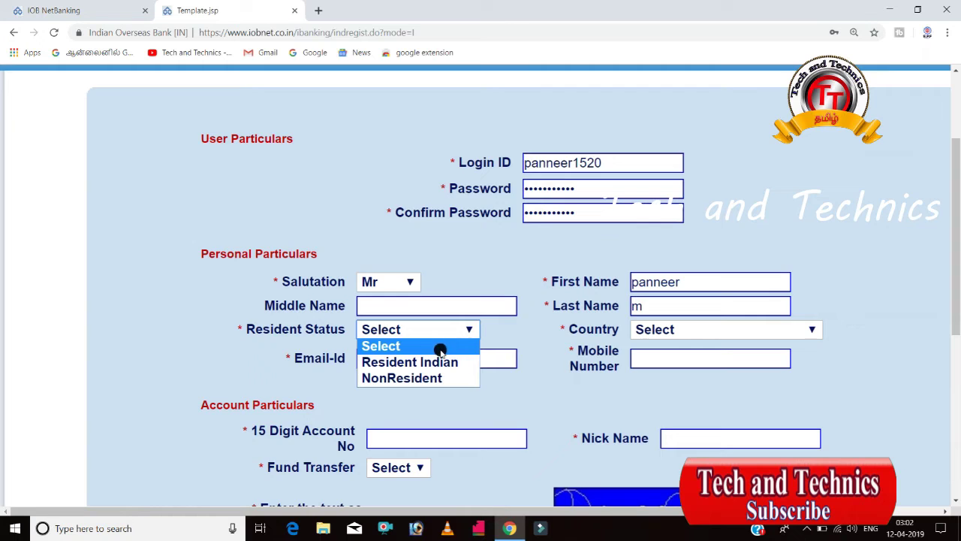
pyautogui.click(442, 359)
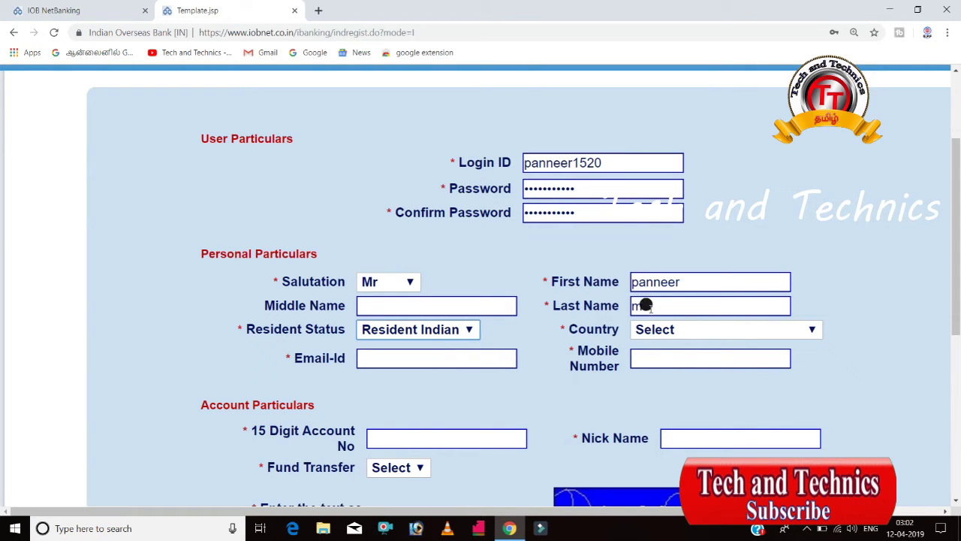
# - Set the country to INDIA and enter the user's e-mail address and mobile number
pyautogui.click(689, 329)
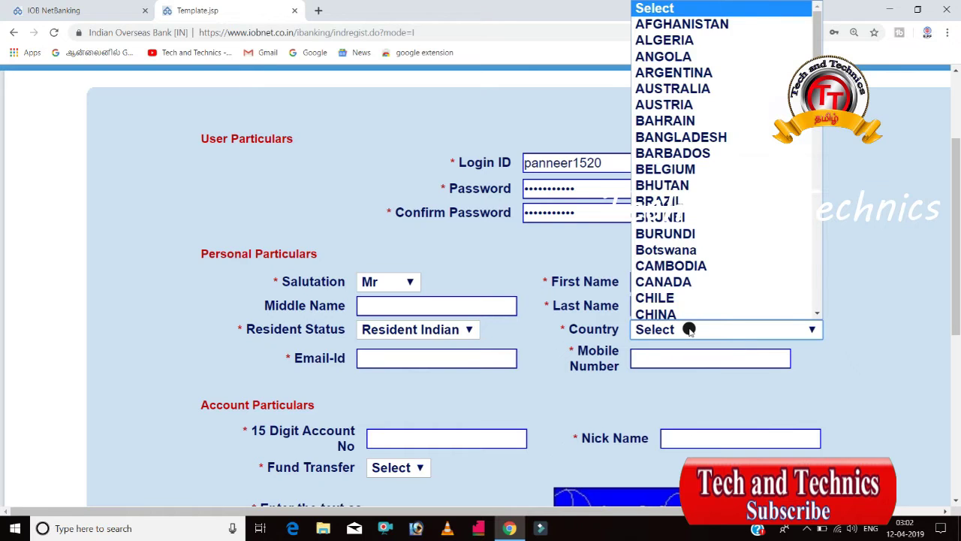
pyautogui.press('i')
pyautogui.press('Return')
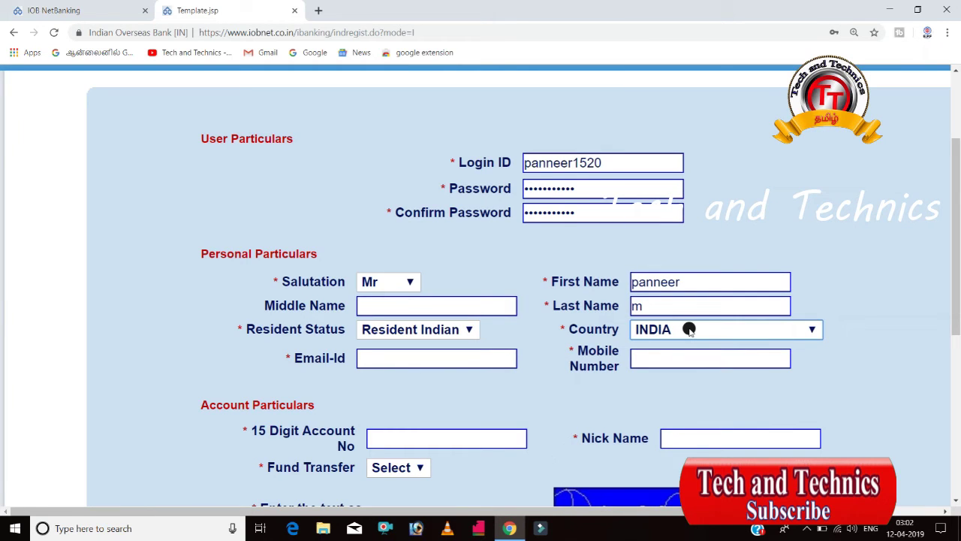
pyautogui.click(375, 357)
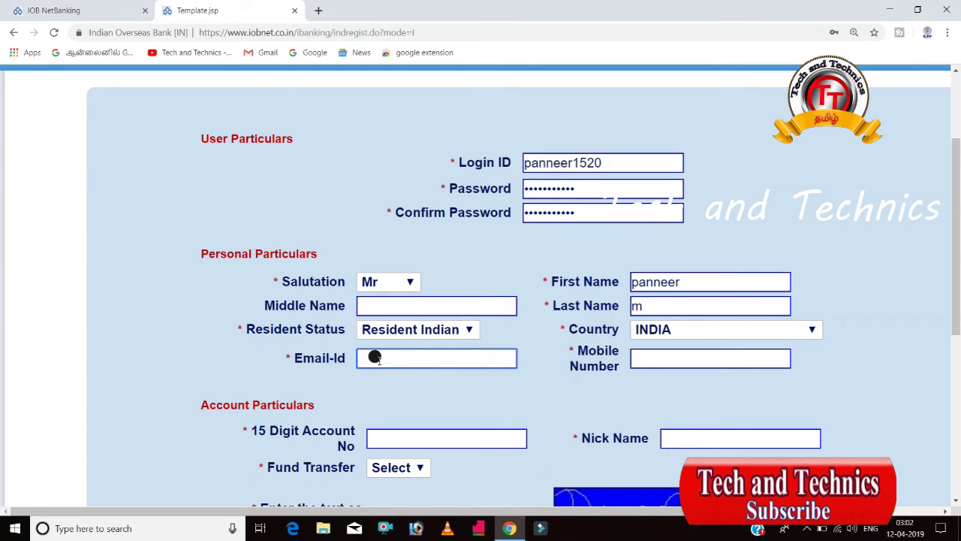
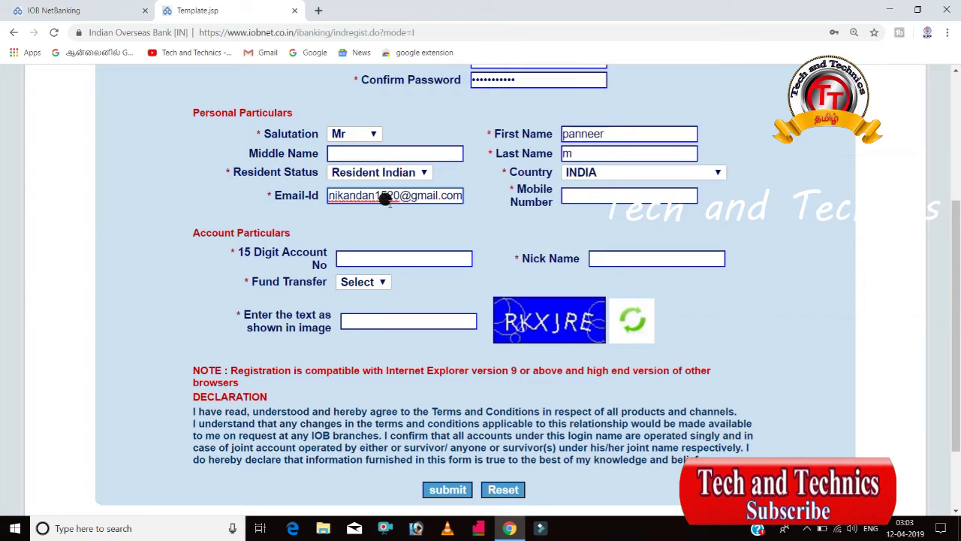
pyautogui.click(587, 194)
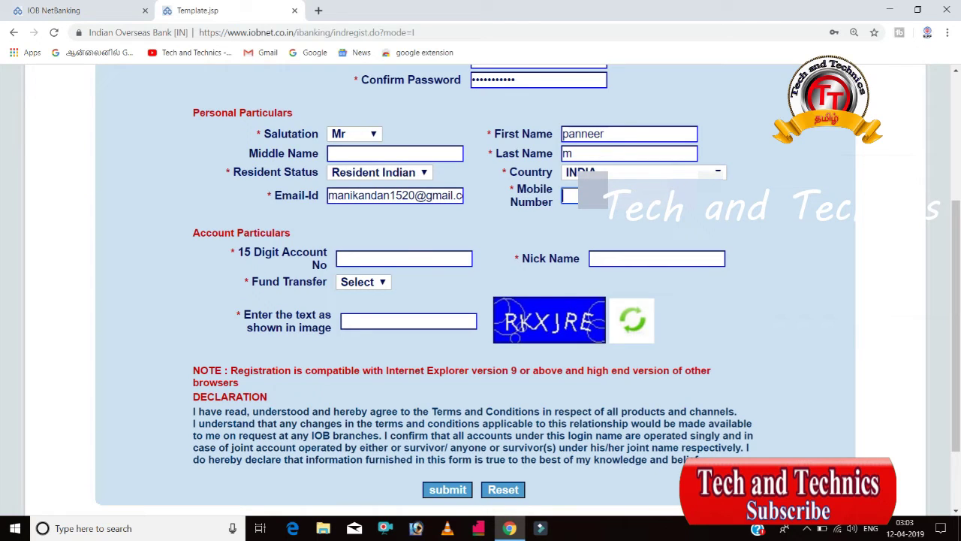
pyautogui.write('994')
pyautogui.click(471, 260)
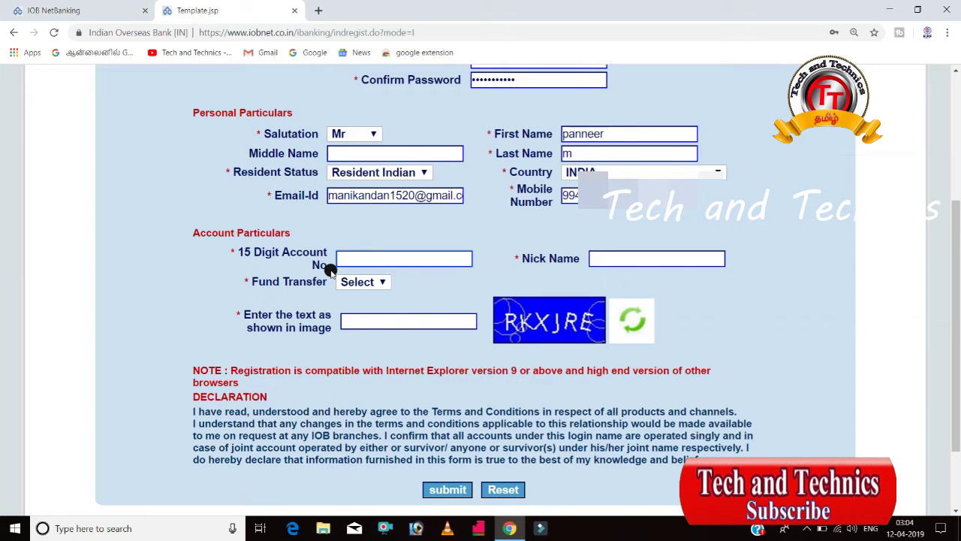
# - Paste the 15-digit account number, add an account nickname, and set Fund Transfer to Yes
pyautogui.hotkey('ctrl', 'v')
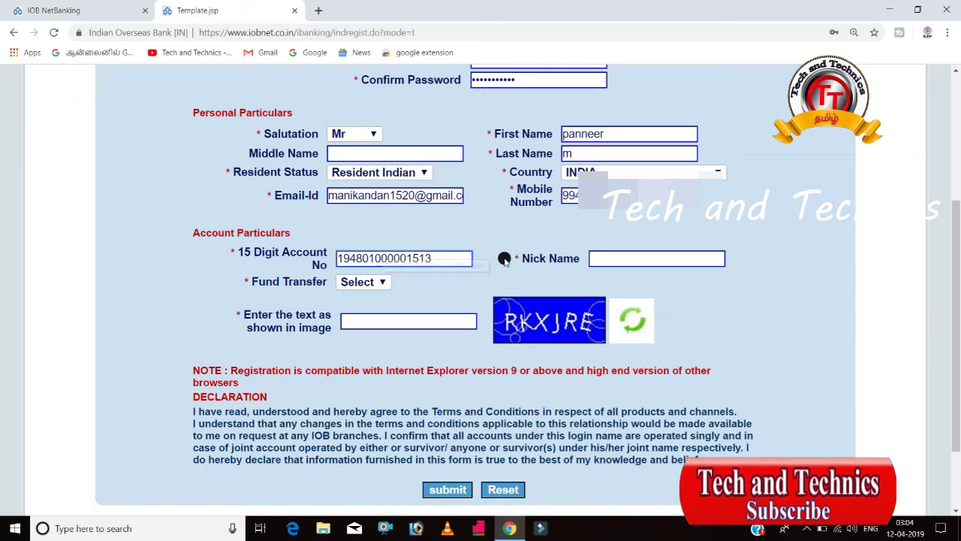
pyautogui.click(610, 258)
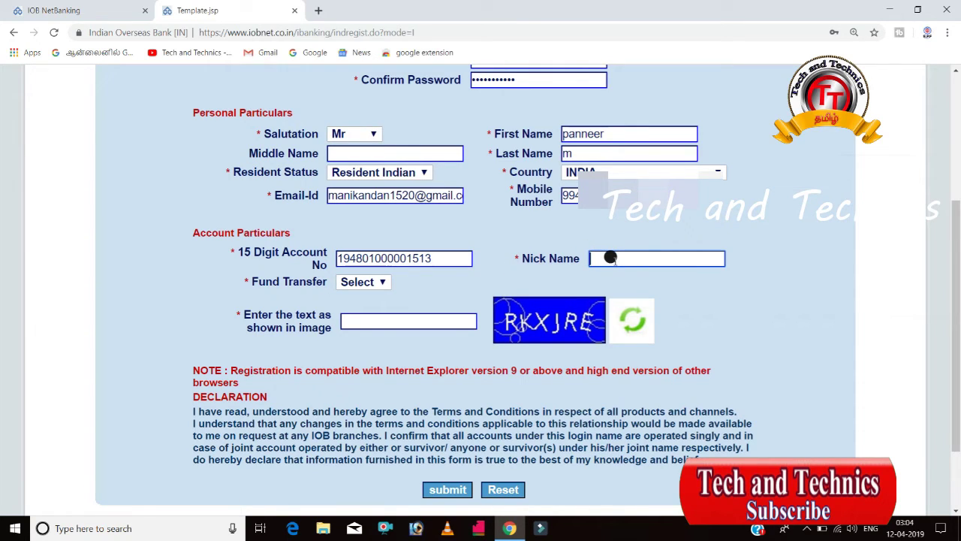
pyautogui.write('selvan')
pyautogui.click(380, 281)
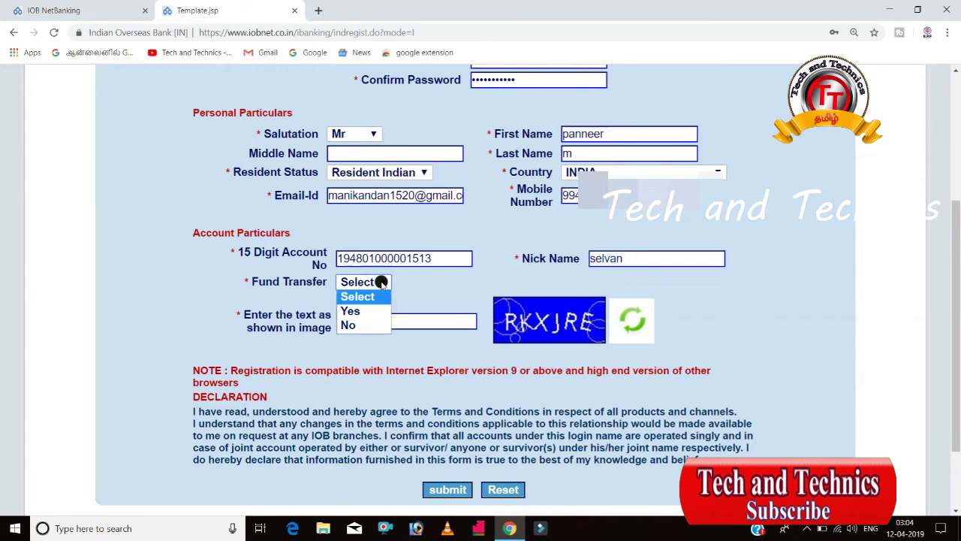
pyautogui.click(351, 311)
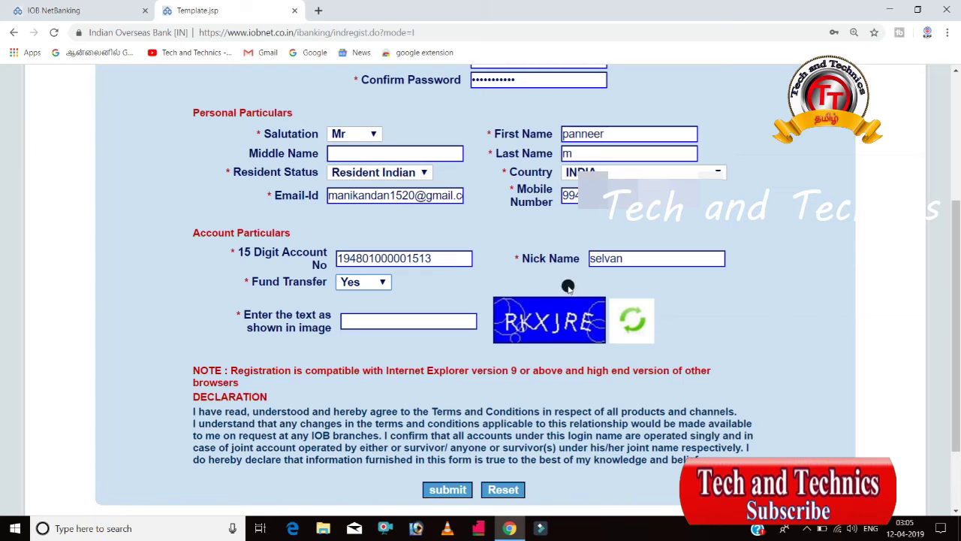
# - Enter the captcha code, submit the form, and confirm the Registration Details dialog
pyautogui.click(415, 316)
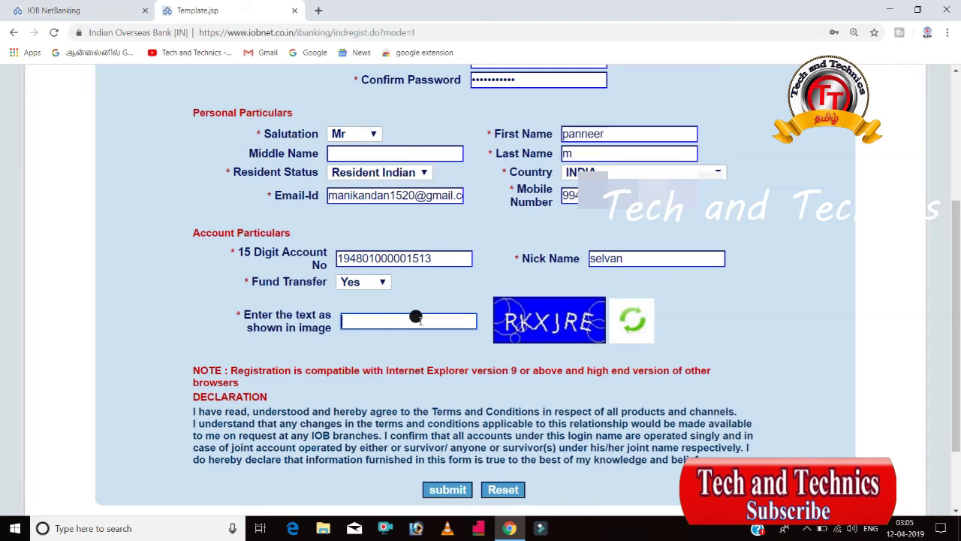
pyautogui.write('RKXJRE')
pyautogui.click(446, 489)
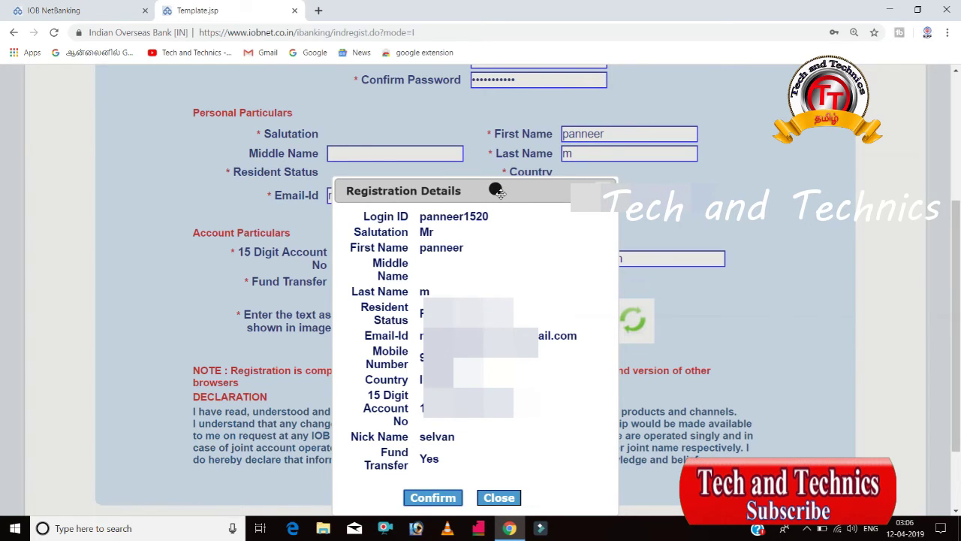
pyautogui.moveTo(496, 190); pyautogui.dragTo(496, 115)
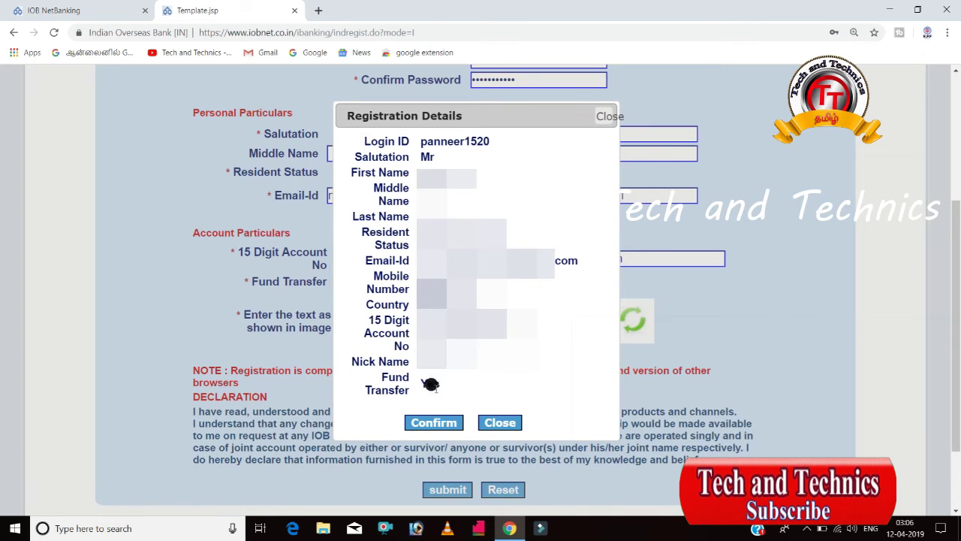
pyautogui.click(427, 423)
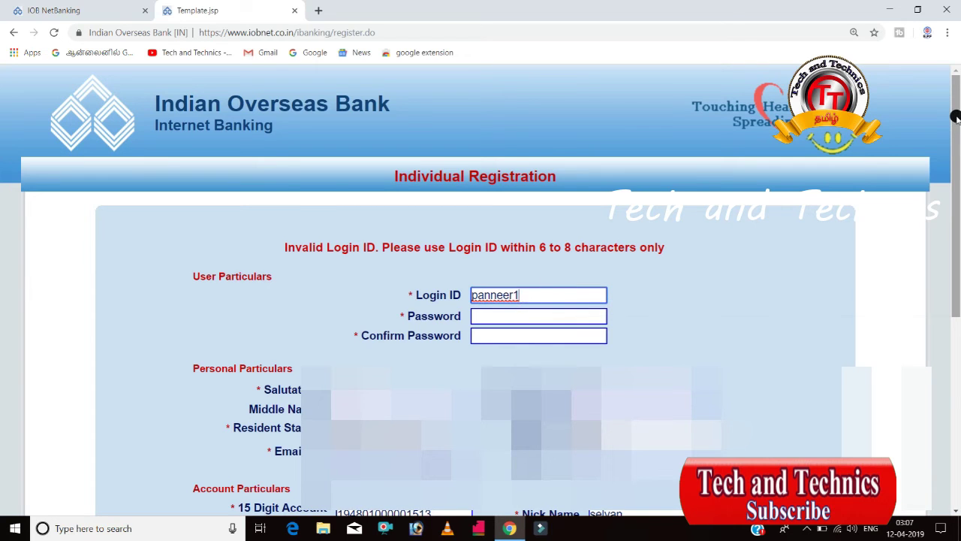
# - Enter the new captcha code and resubmit the registration form
pyautogui.scroll(-5, 955, 117)
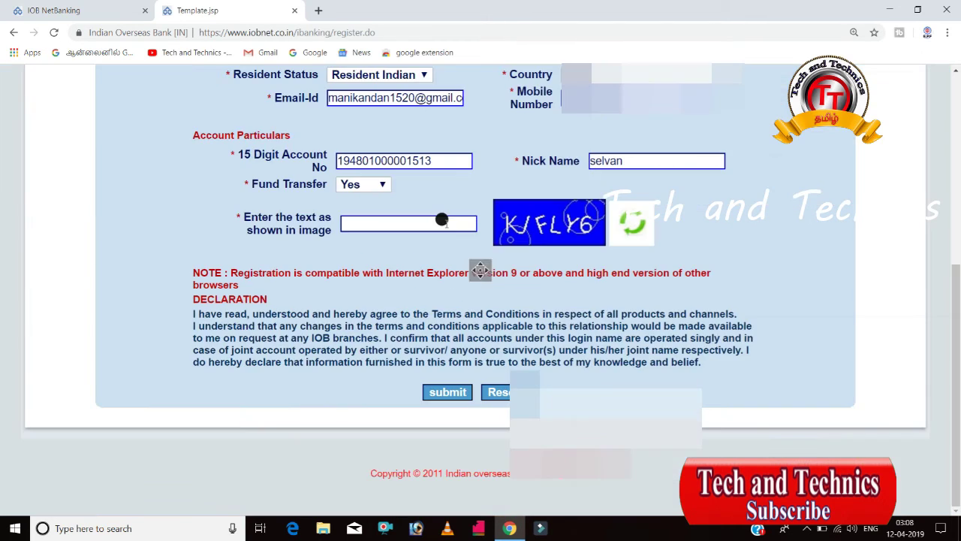
pyautogui.scroll(5, 441, 219)
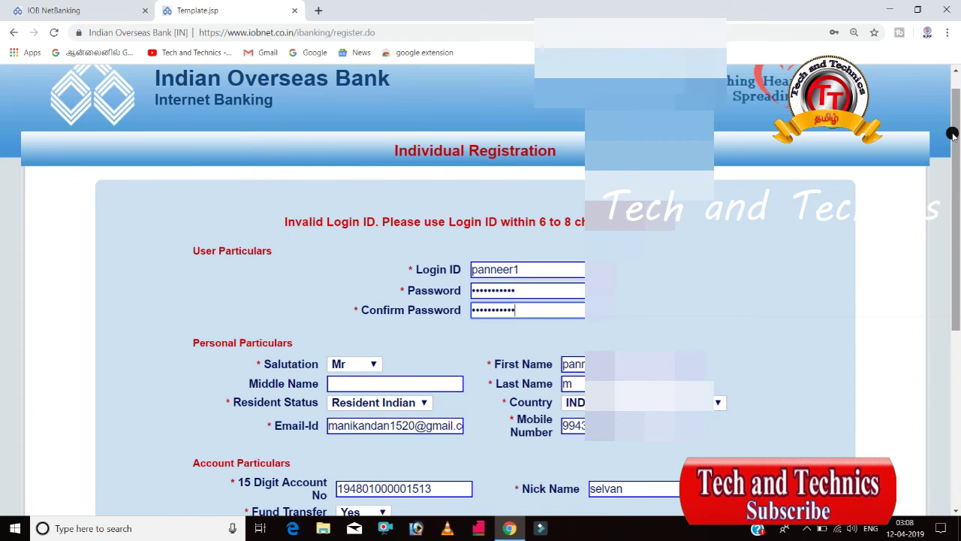
pyautogui.moveTo(953, 133); pyautogui.dragTo(956, 284)
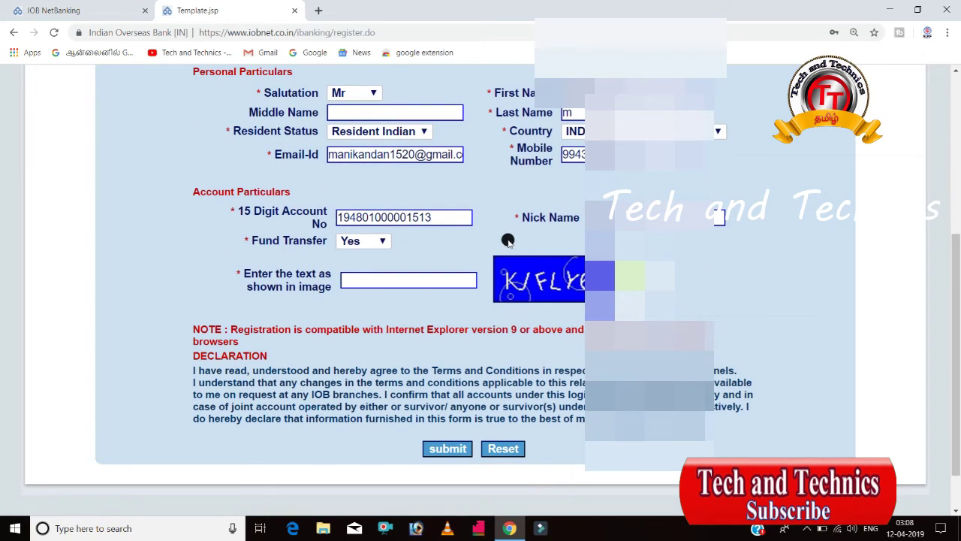
pyautogui.click(459, 278)
pyautogui.write('KJFLY6')
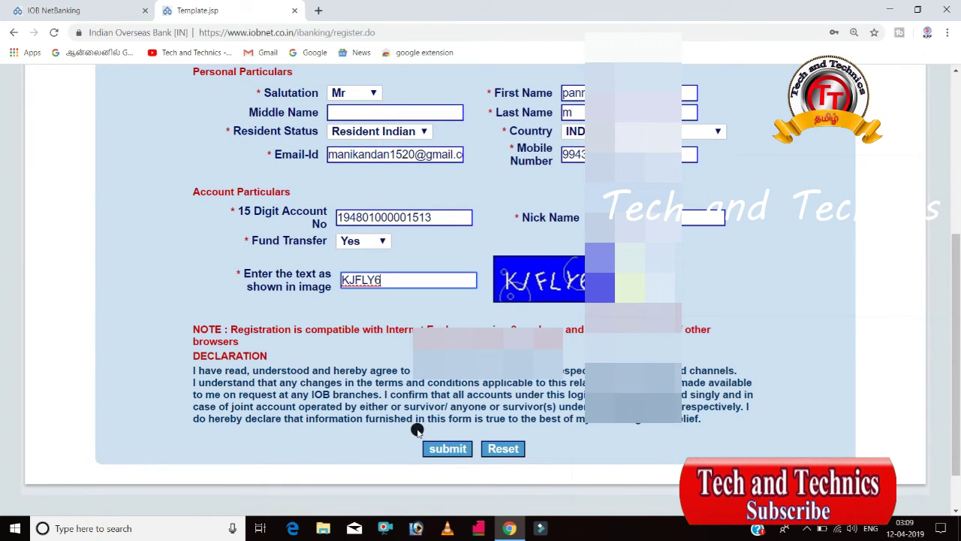
pyautogui.click(431, 447)
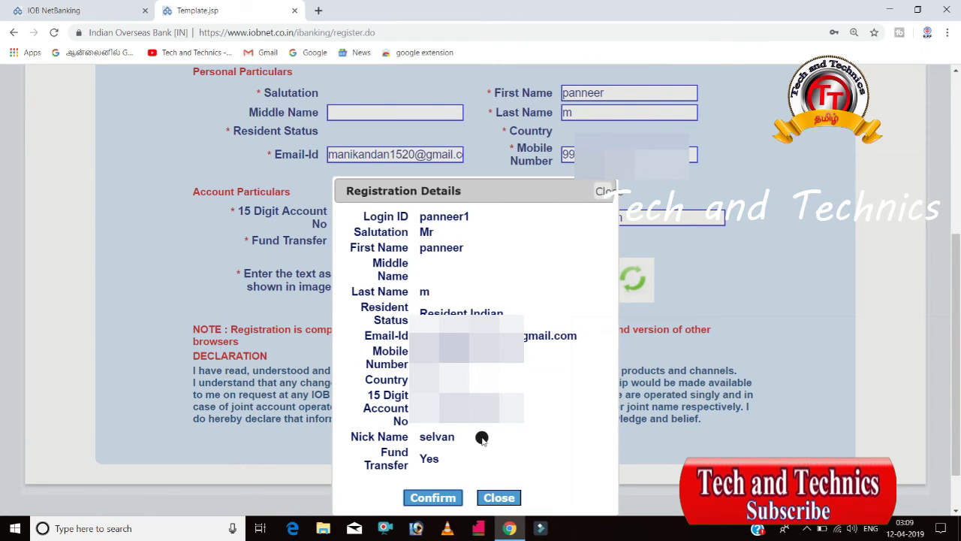
# - Confirm the resubmitted Registration Details showing the revised login ID
pyautogui.click(448, 497)
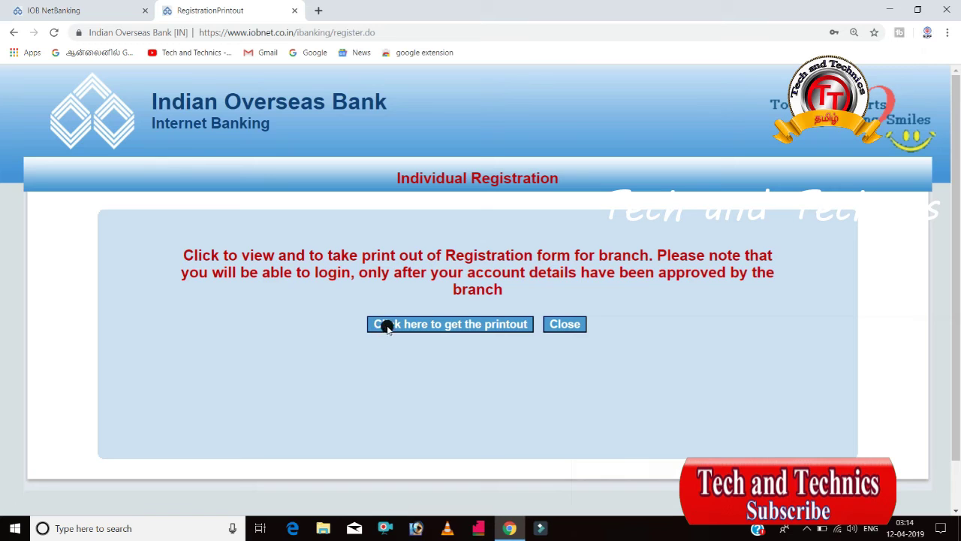
# - Download the branch registration form printout and open Registration.pdf in a new tab
pyautogui.click(519, 327)
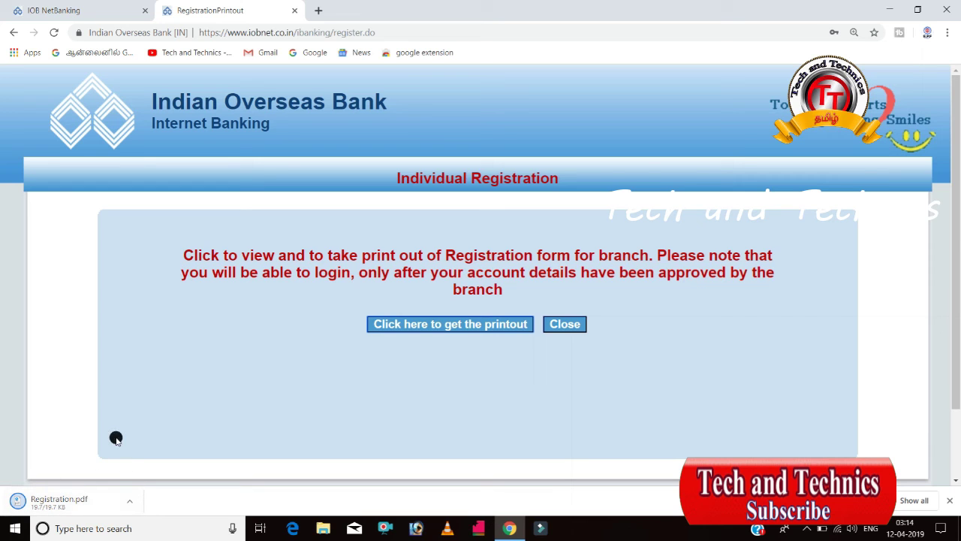
pyautogui.hotkey('ctrl', '+')
pyautogui.hotkey('ctrl', '+')
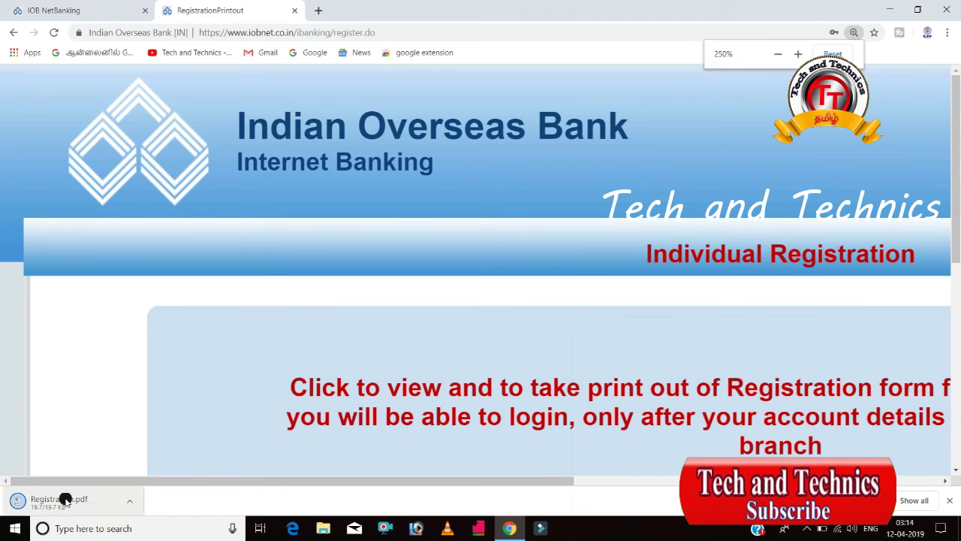
pyautogui.click(99, 508)
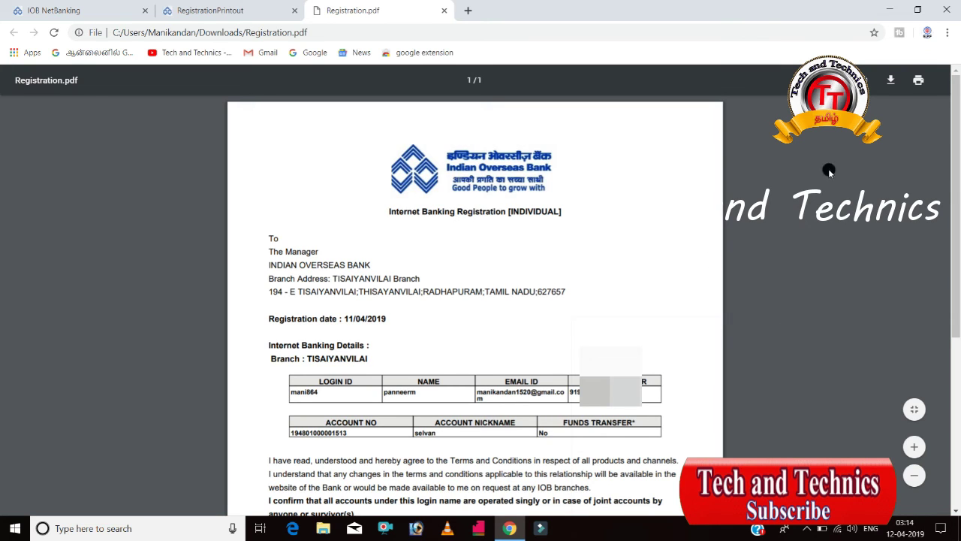
pyautogui.moveTo(955, 88); pyautogui.dragTo(954, 155)
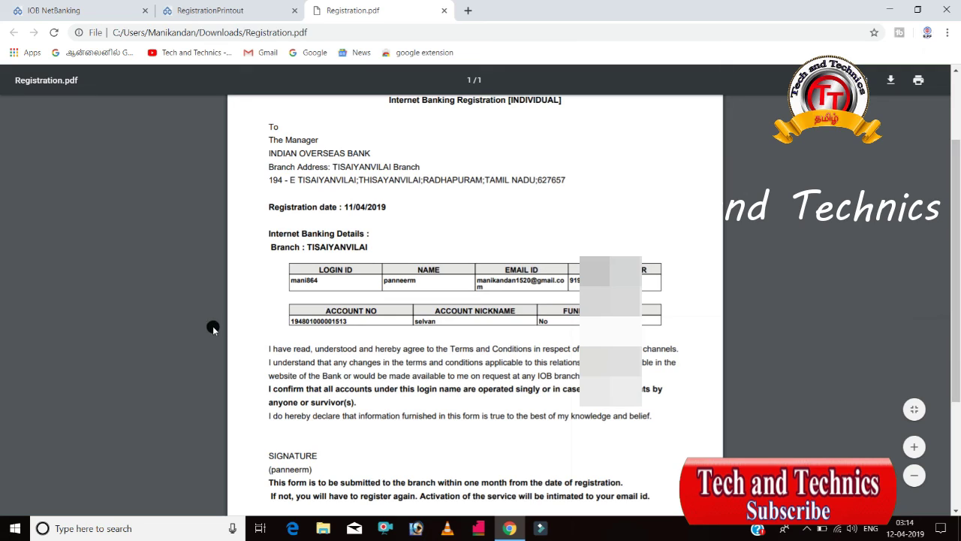
pyautogui.moveTo(288, 279); pyautogui.dragTo(319, 280)
pyautogui.click(272, 307)
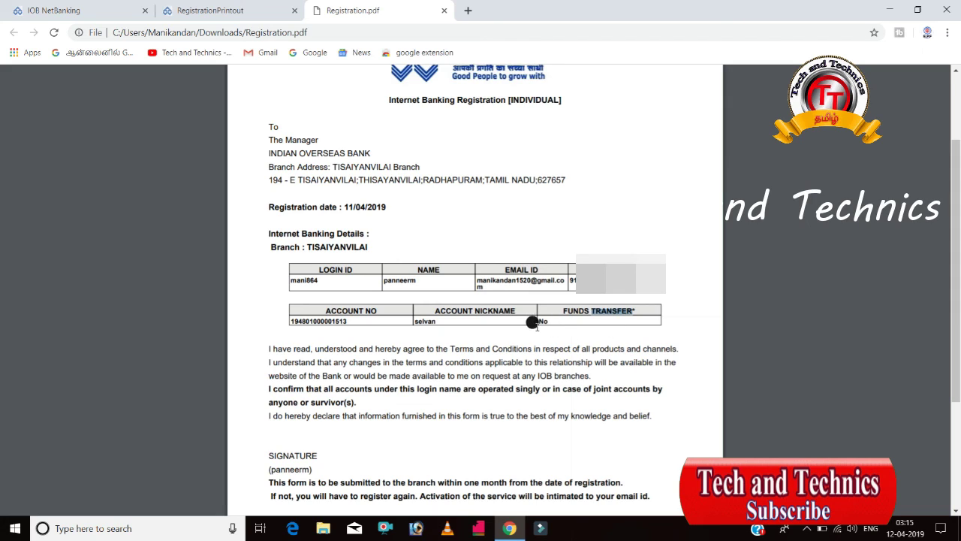
pyautogui.moveTo(537, 319); pyautogui.dragTo(548, 317)
pyautogui.click(553, 326)
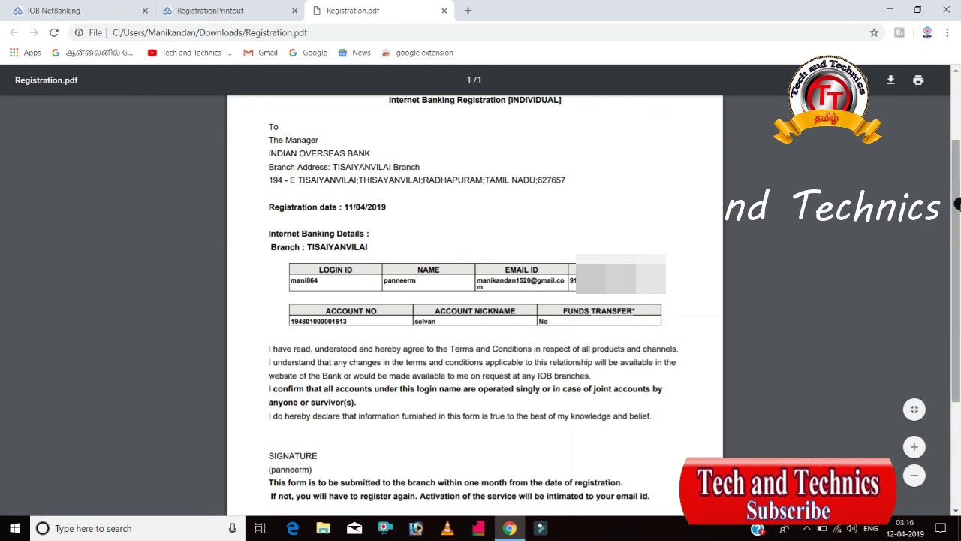
pyautogui.moveTo(956, 202); pyautogui.dragTo(955, 317)
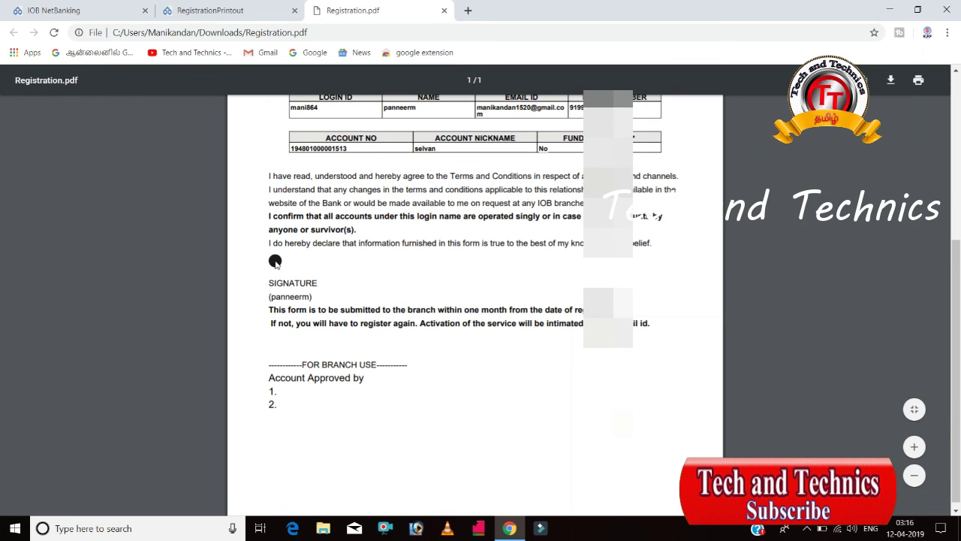